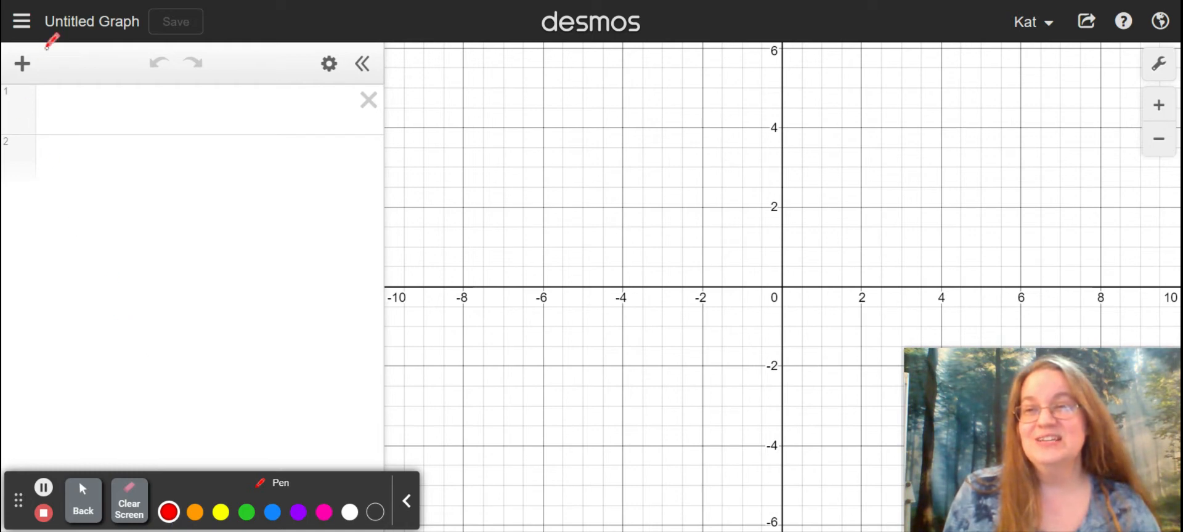
mouse_move(52, 60)
mouse_down()
mouse_move(36, 45)
mouse_move(5, 64)
mouse_move(49, 86)
mouse_move(54, 42)
mouse_up()
click(130, 503)
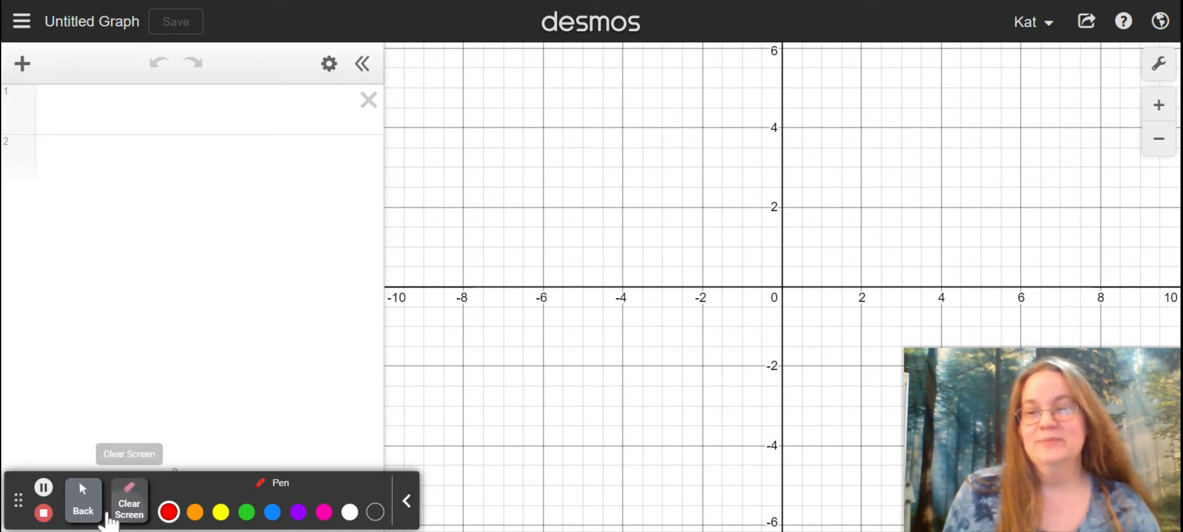
click(83, 502)
Step: Insert a table and enter 2005 for x1 and 42 for y1 in its first row
click(24, 63)
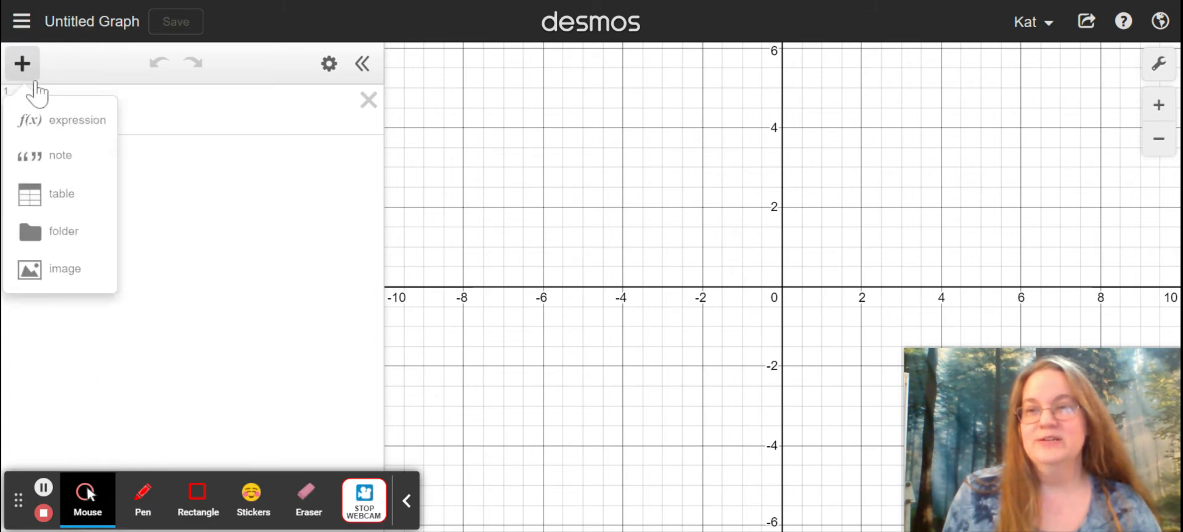
click(87, 202)
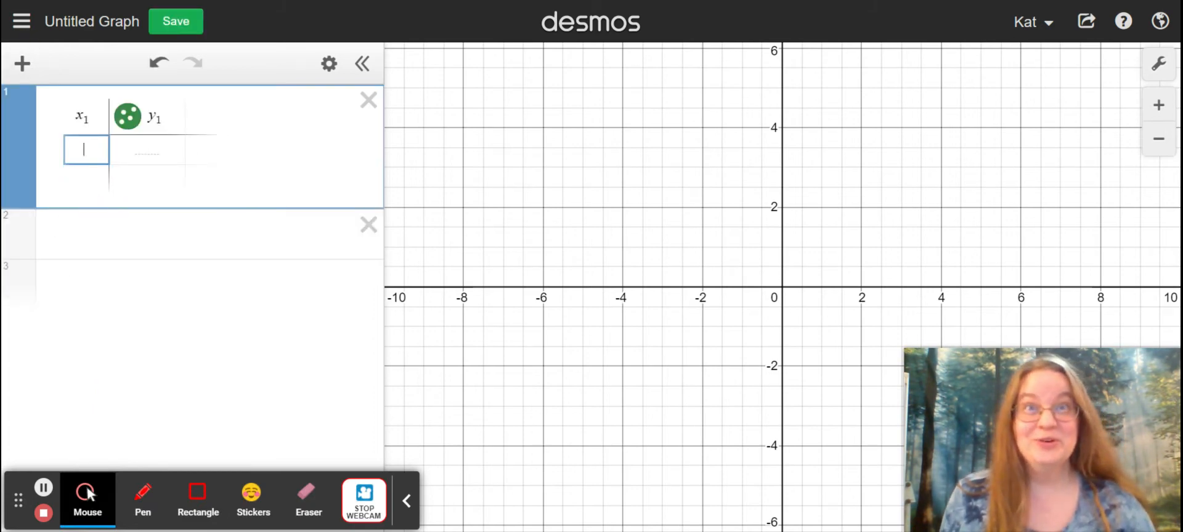
text(2005)
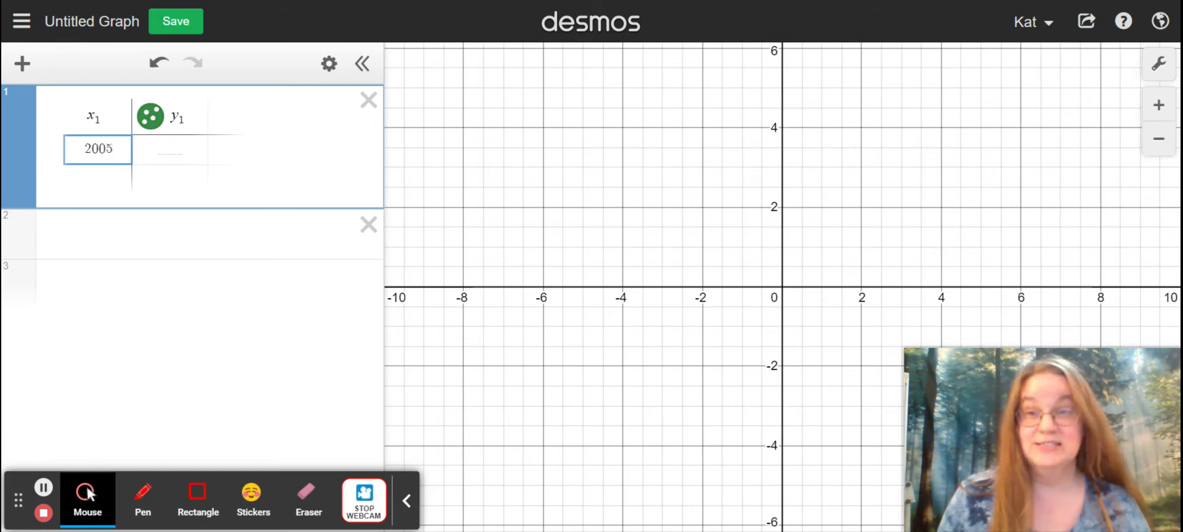
click(169, 149)
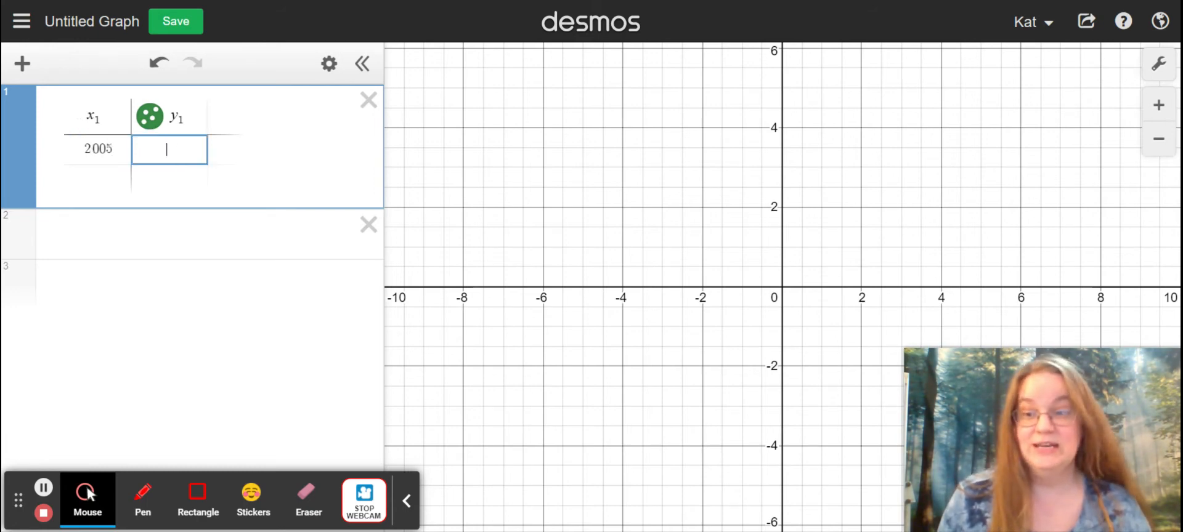
text(42)
key(Return)
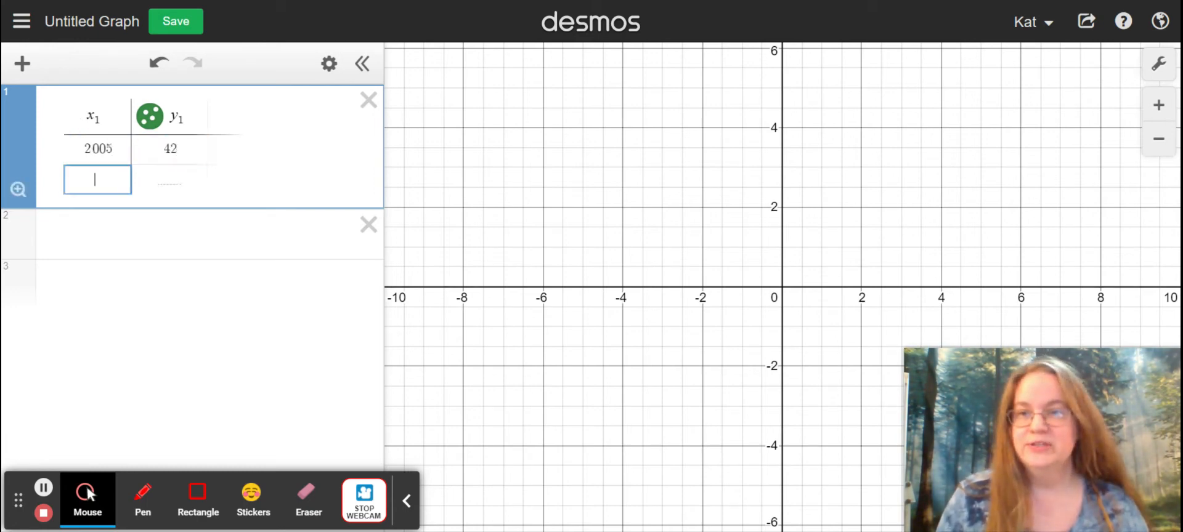
Step: Add two rows to the table: 2006 with 48 and 2007 with 46
text(200)
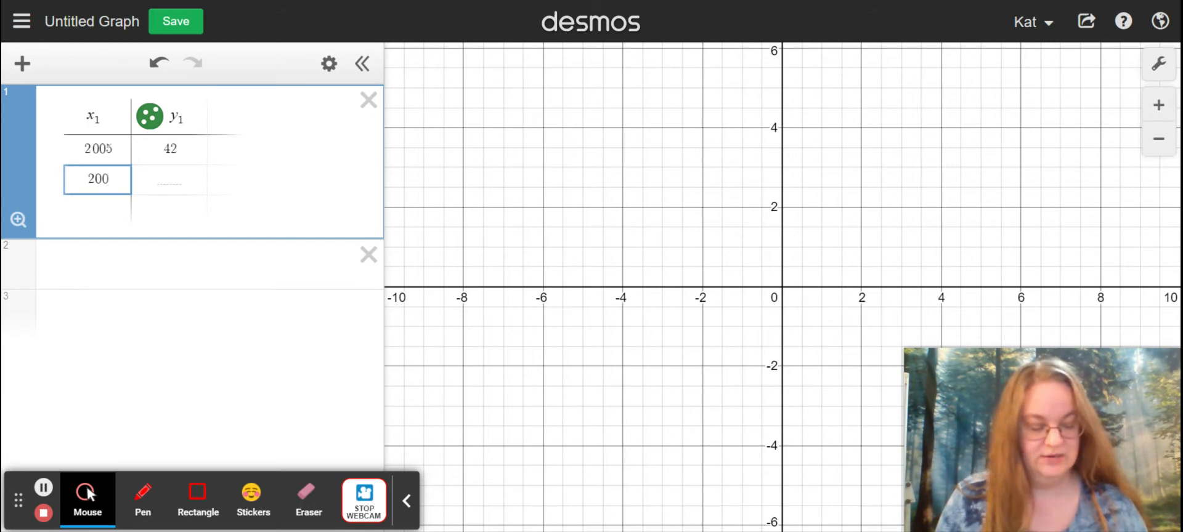
text(6)
click(170, 179)
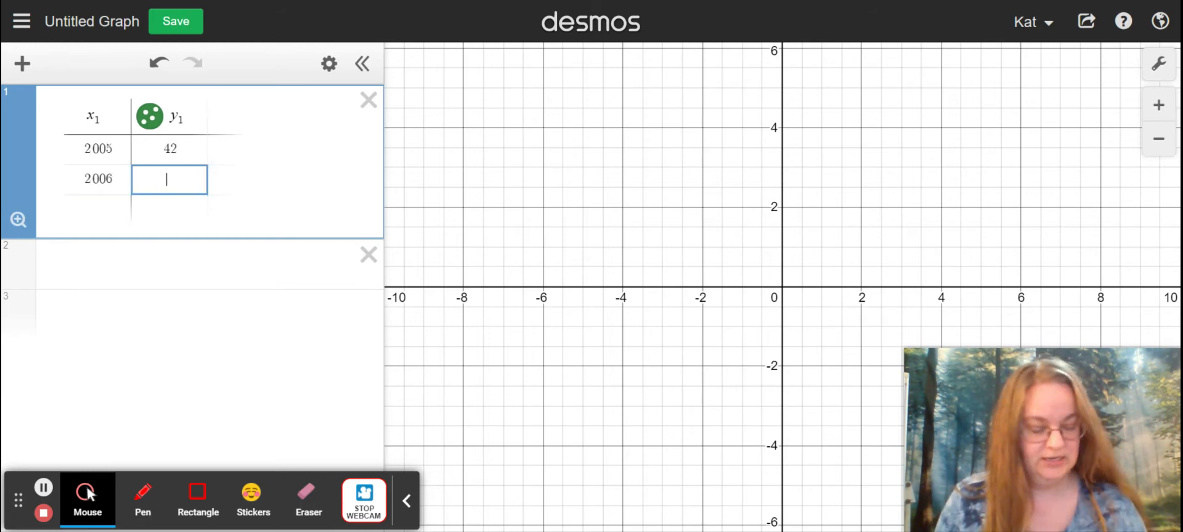
text(48)
key(Return)
text(2007)
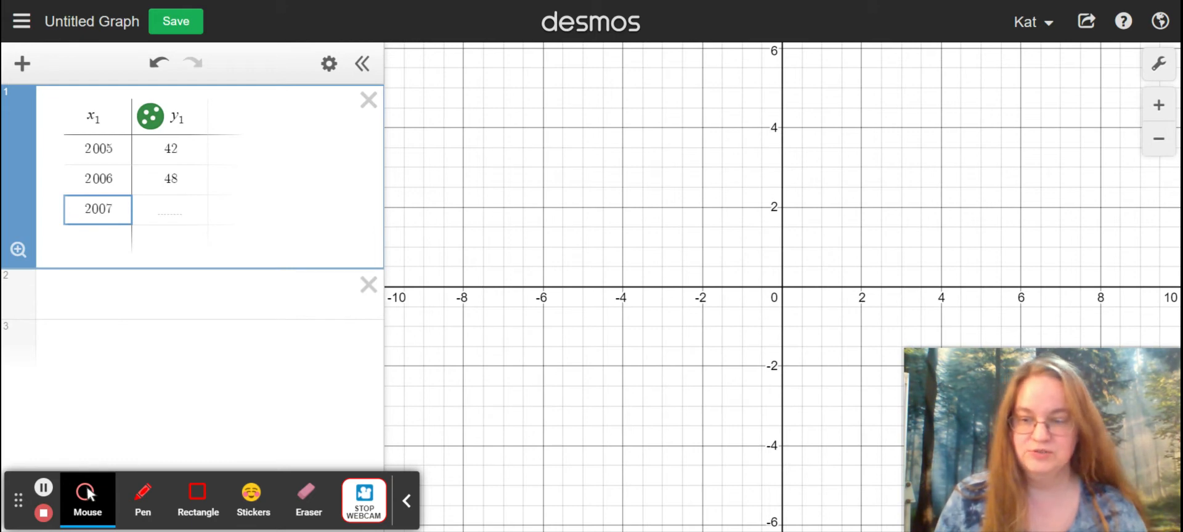
click(170, 210)
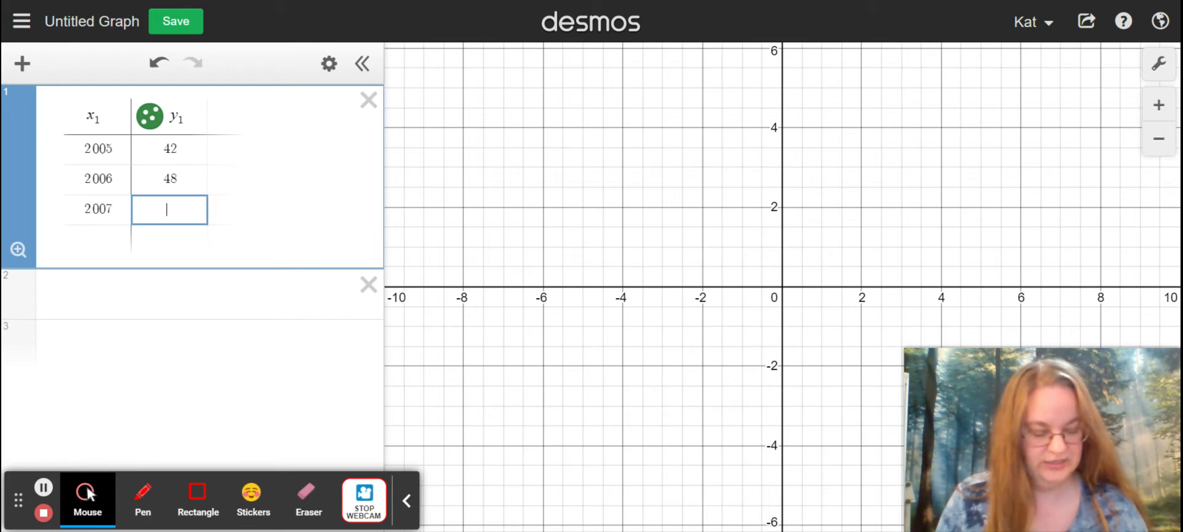
text(46)
key(Return)
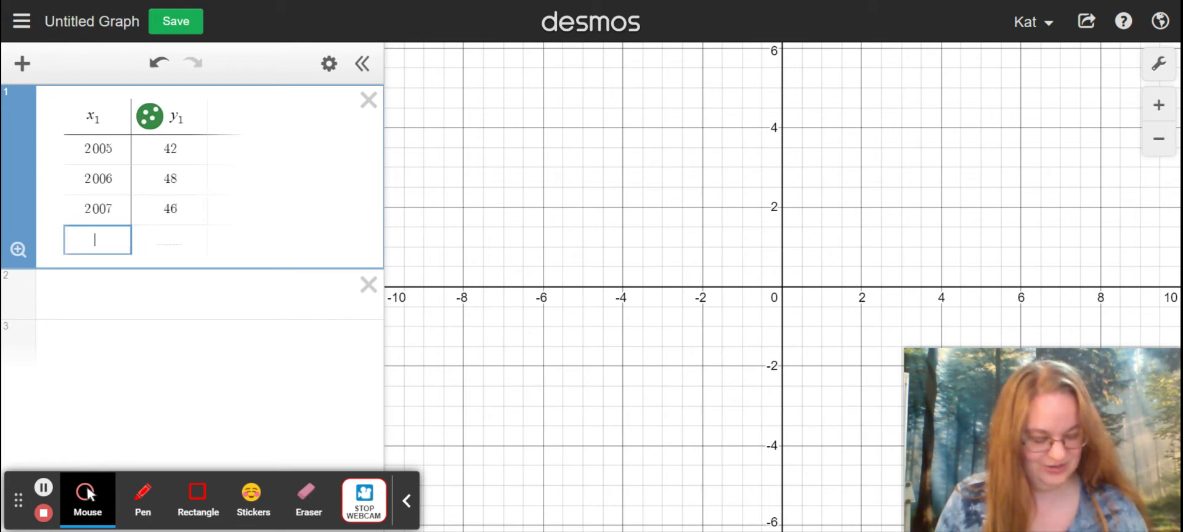
Step: Add the next two table rows: 2008 with 50 and 2009 with 52
text(2008)
click(170, 240)
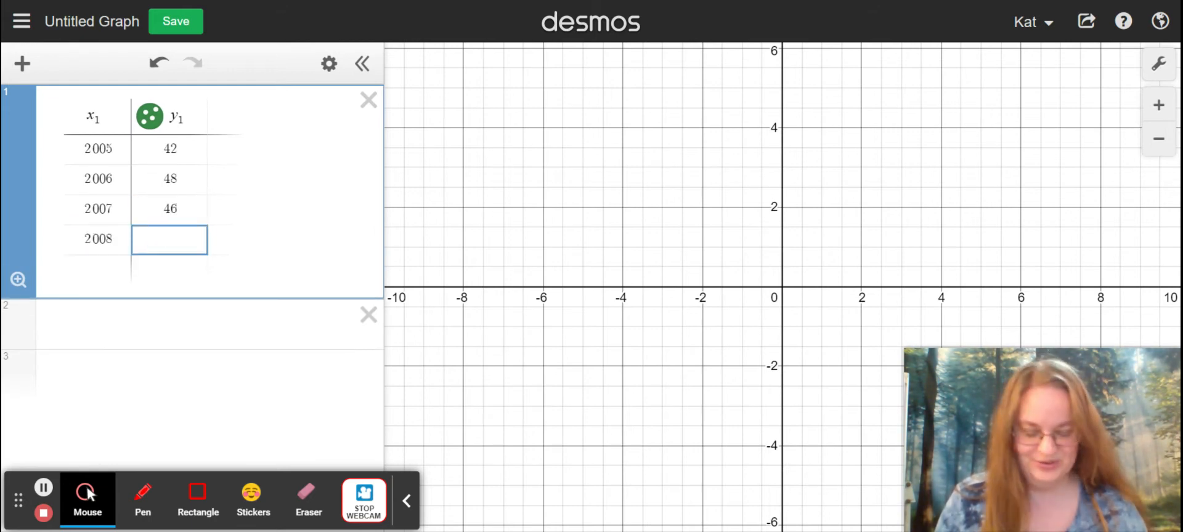
text(50)
key(Return)
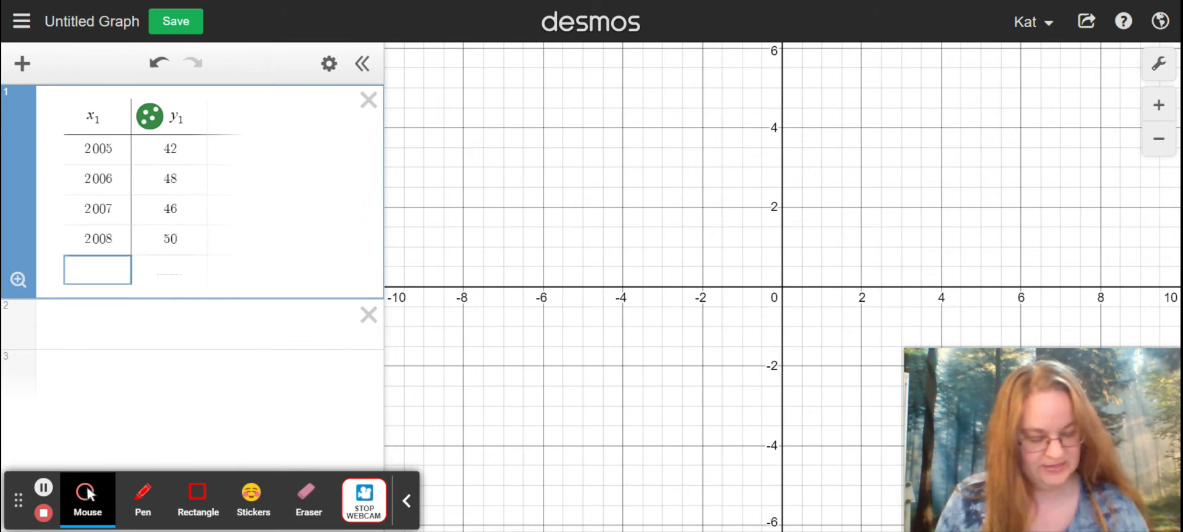
text(2008)
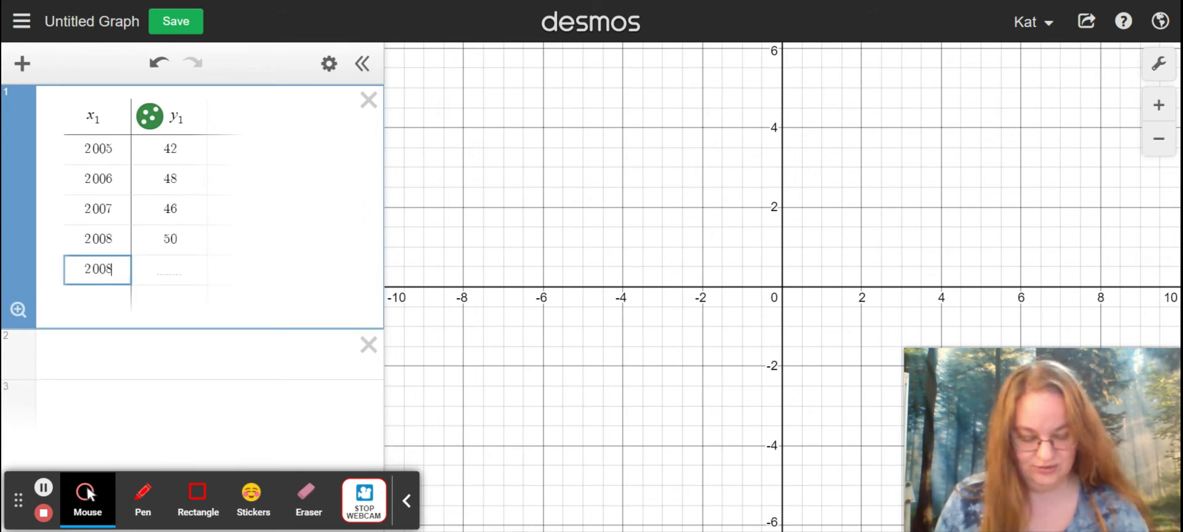
key(BackSpace)
text(9)
click(169, 270)
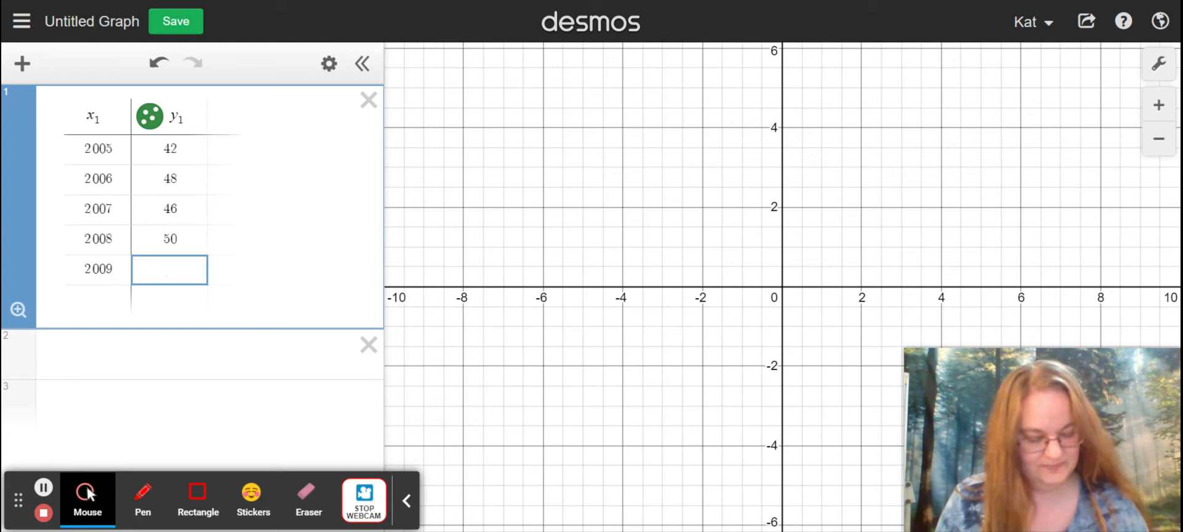
text(52)
key(Return)
Step: Complete the table with a last row of 2010 and 48, and leave the table
text(2010)
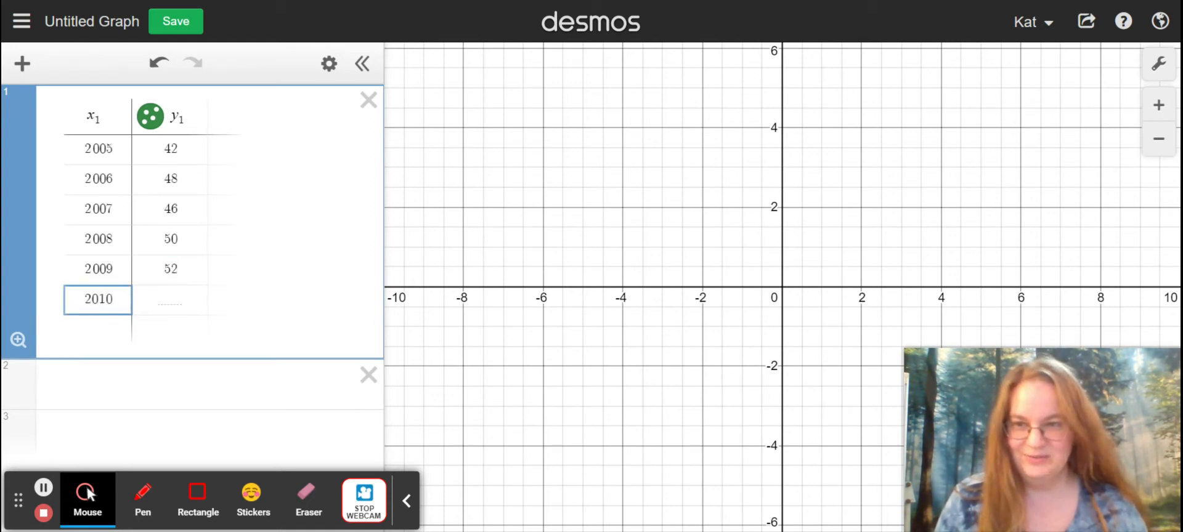
click(169, 300)
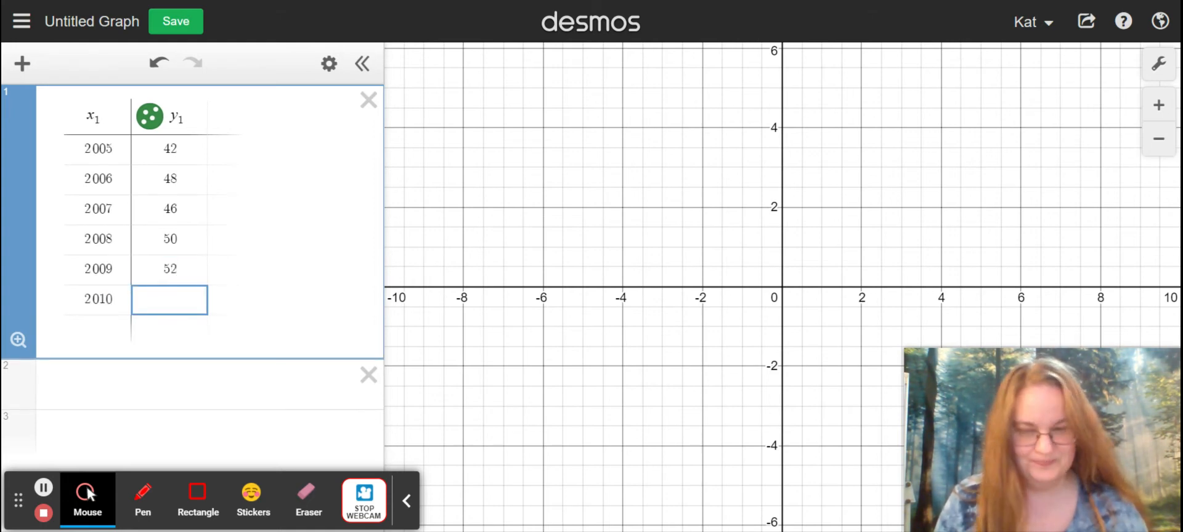
text(48)
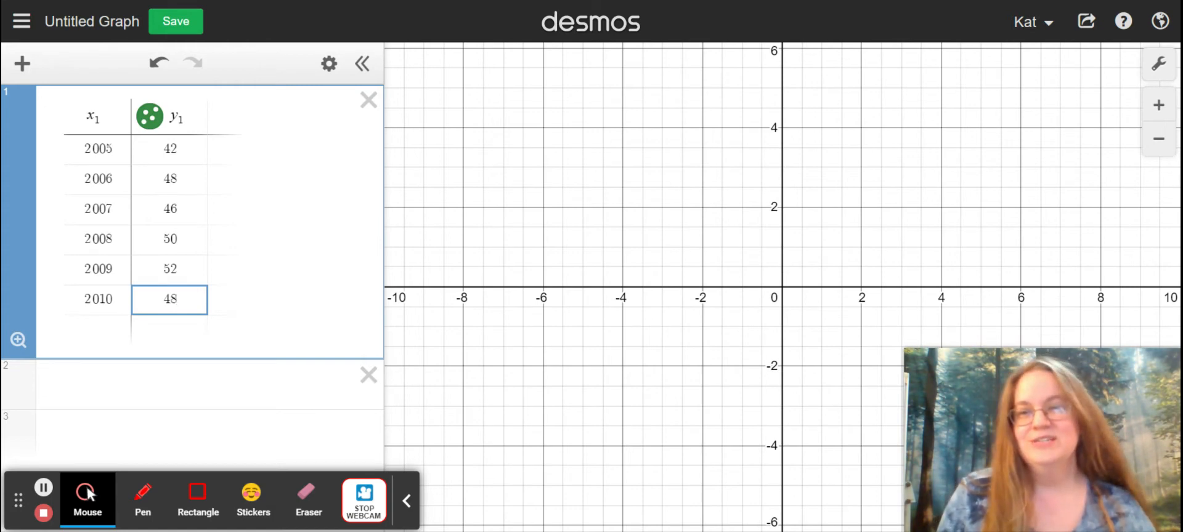
click(199, 378)
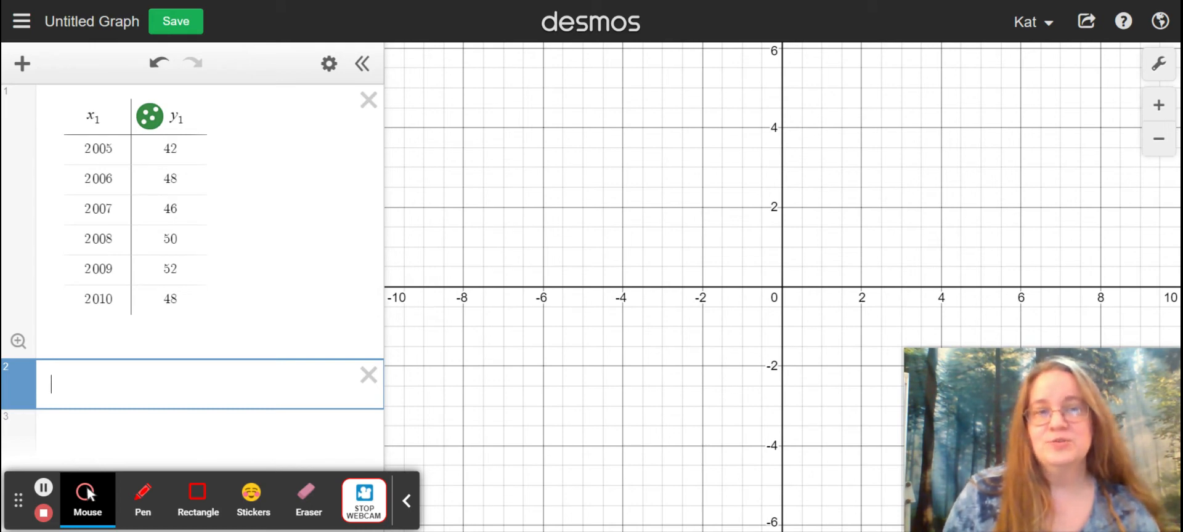
click(143, 496)
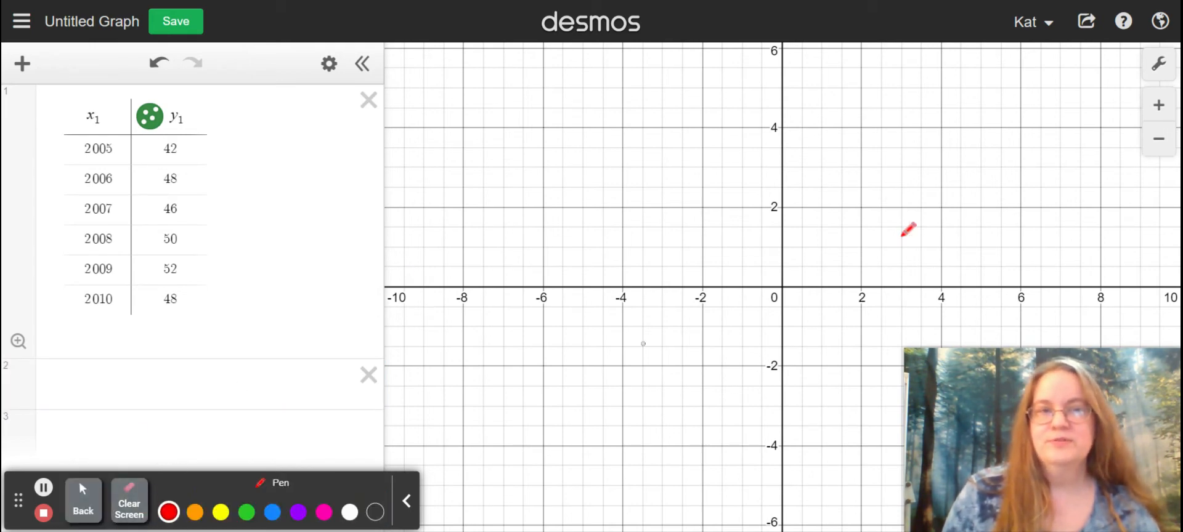
mouse_move(1178, 58)
mouse_down()
mouse_move(1158, 38)
mouse_move(1144, 71)
mouse_move(1176, 73)
mouse_move(1174, 43)
mouse_up()
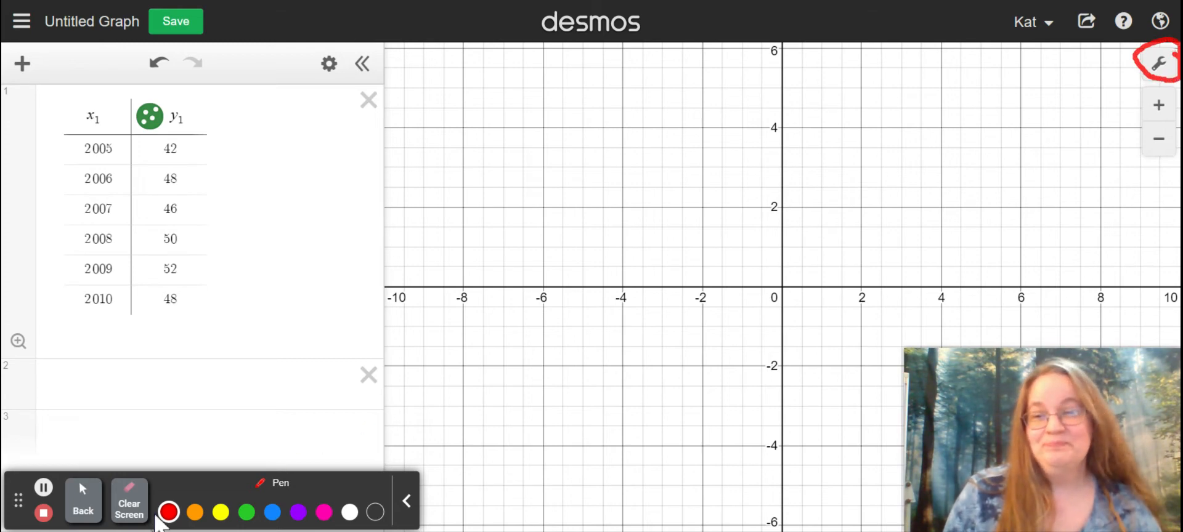
click(129, 502)
click(83, 502)
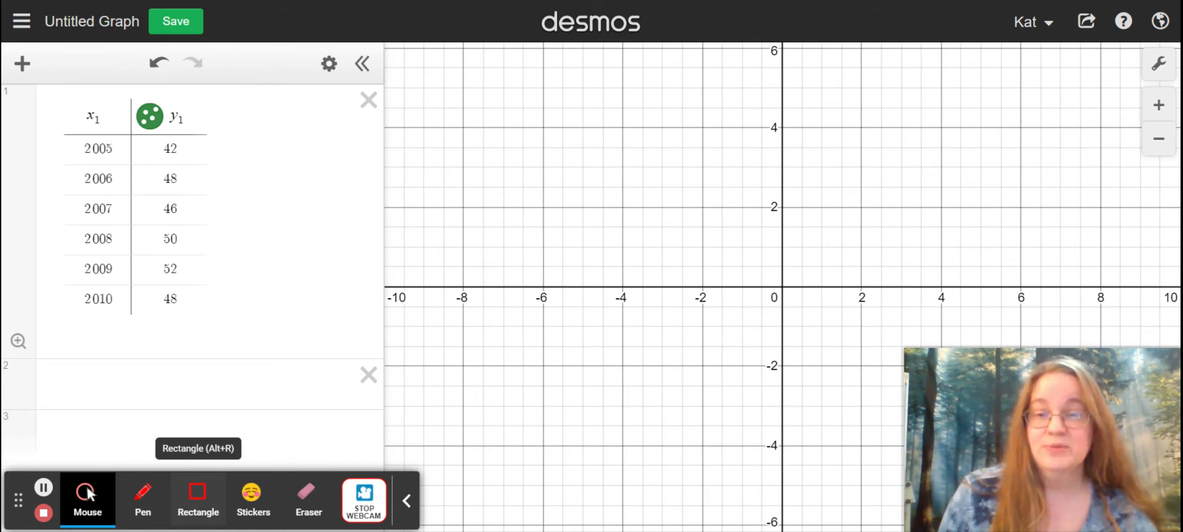
click(364, 499)
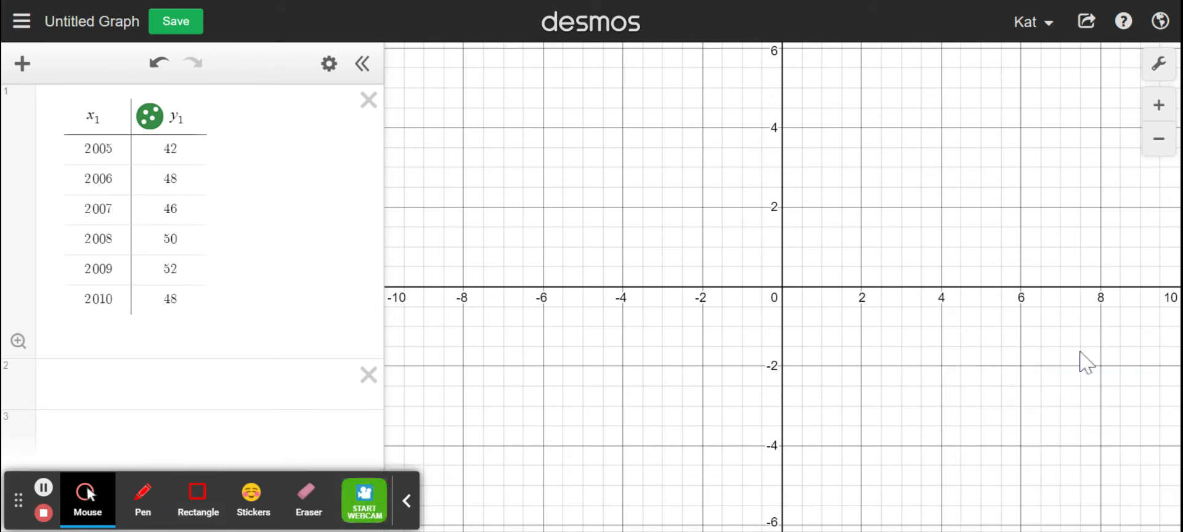
Step: Set the graph's x-axis range from 2000 to 2020
click(1157, 63)
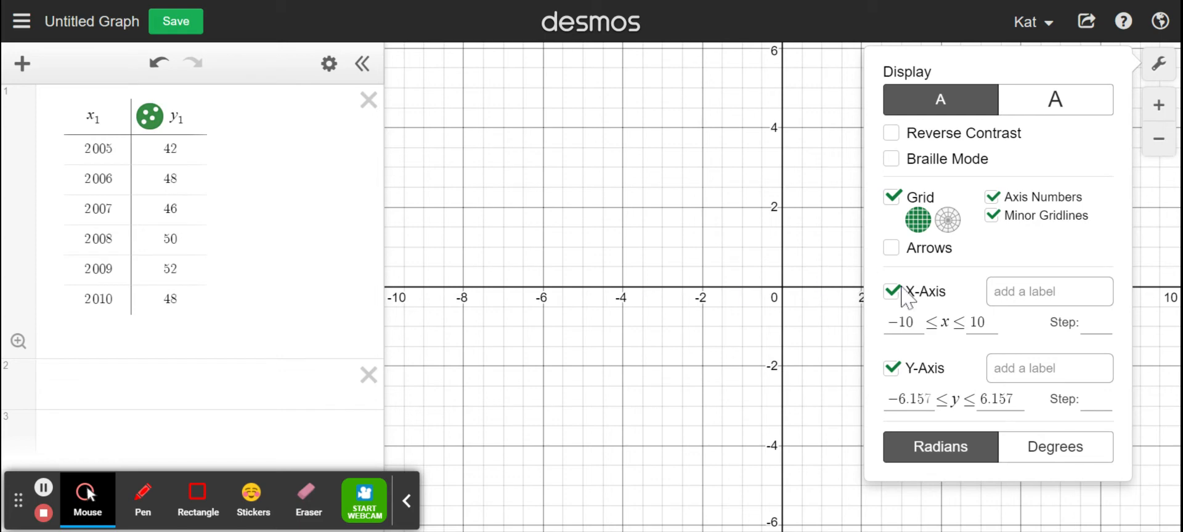
click(887, 319)
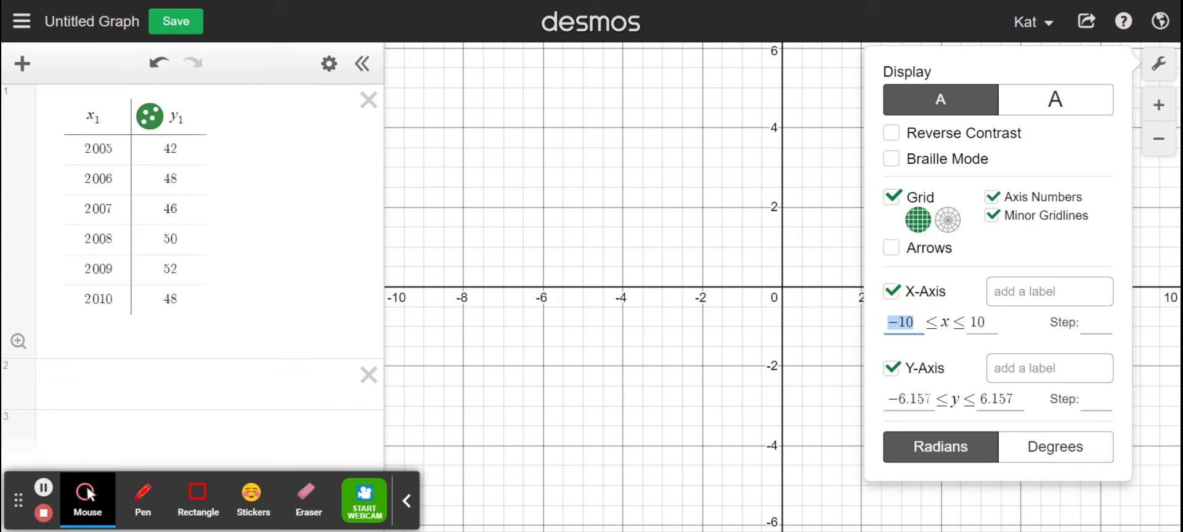
text(2000)
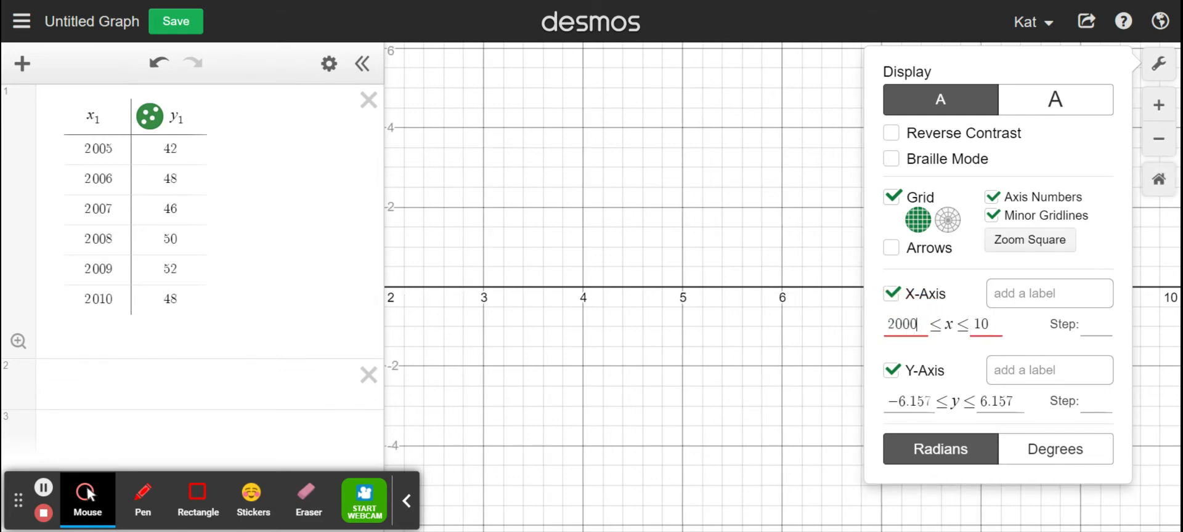
click(978, 326)
text(2020)
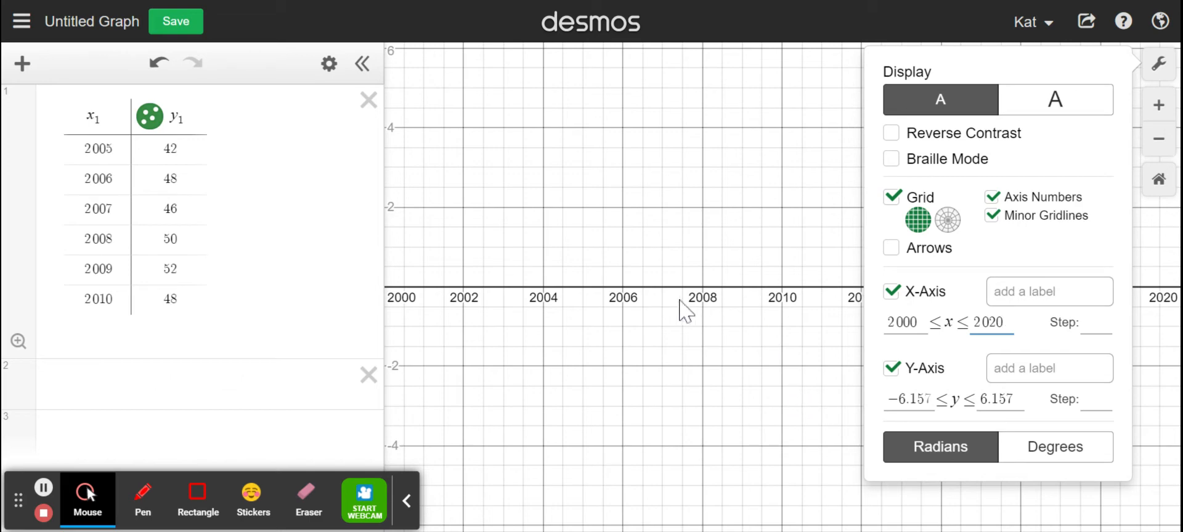
Step: Set the graph's y-axis range from 30 to 60 and close the graph settings
click(926, 400)
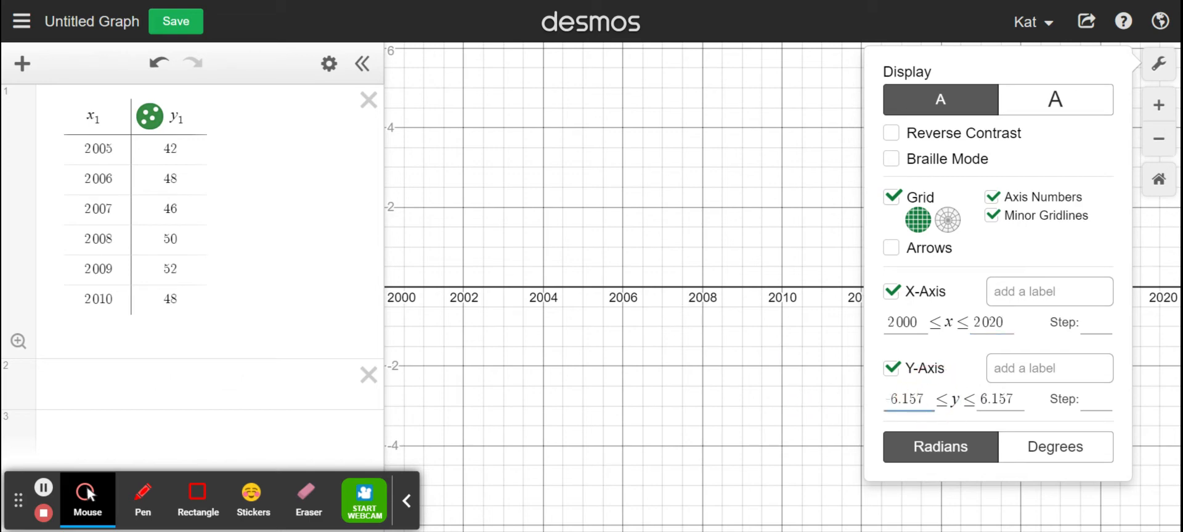
drag(927, 399, 891, 393)
text(300)
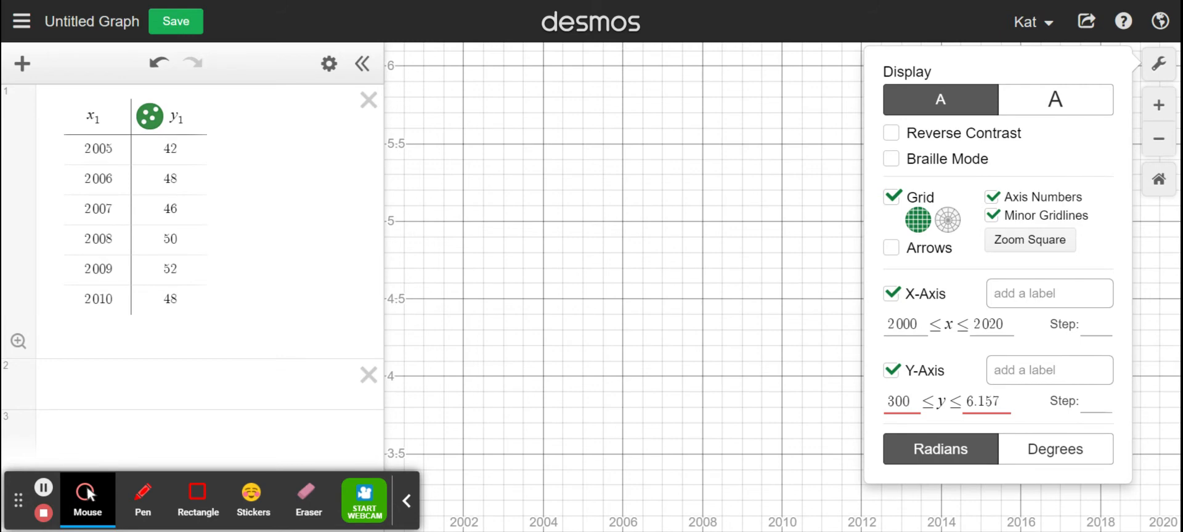
key(BackSpace)
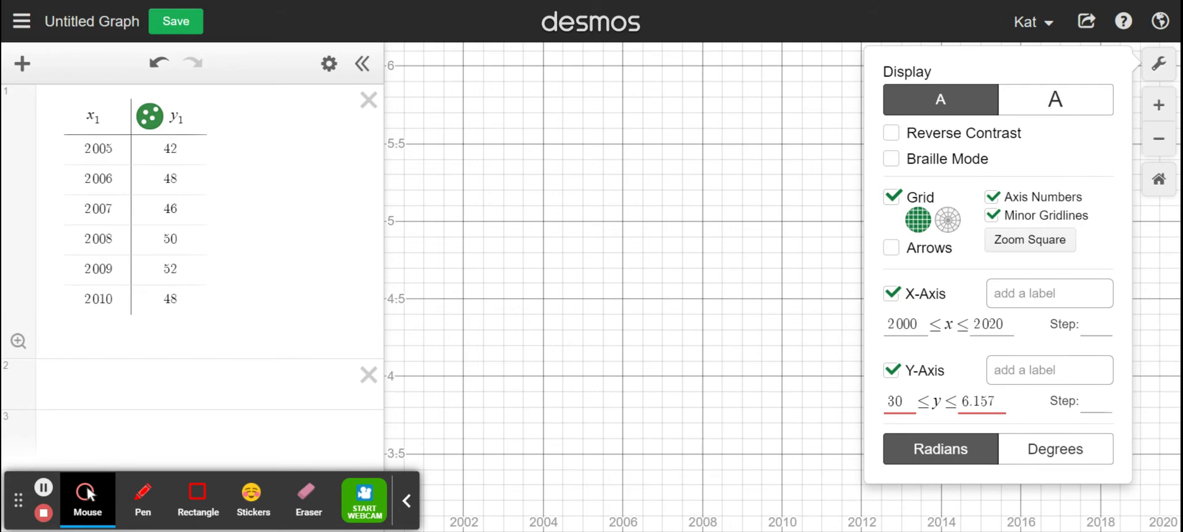
double_click(985, 401)
text(60)
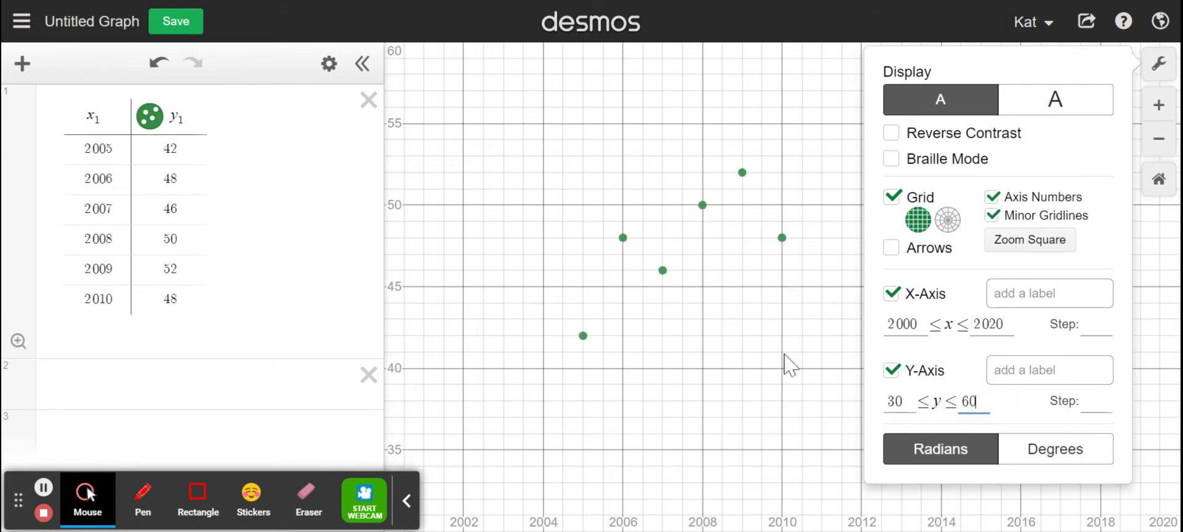
click(1165, 69)
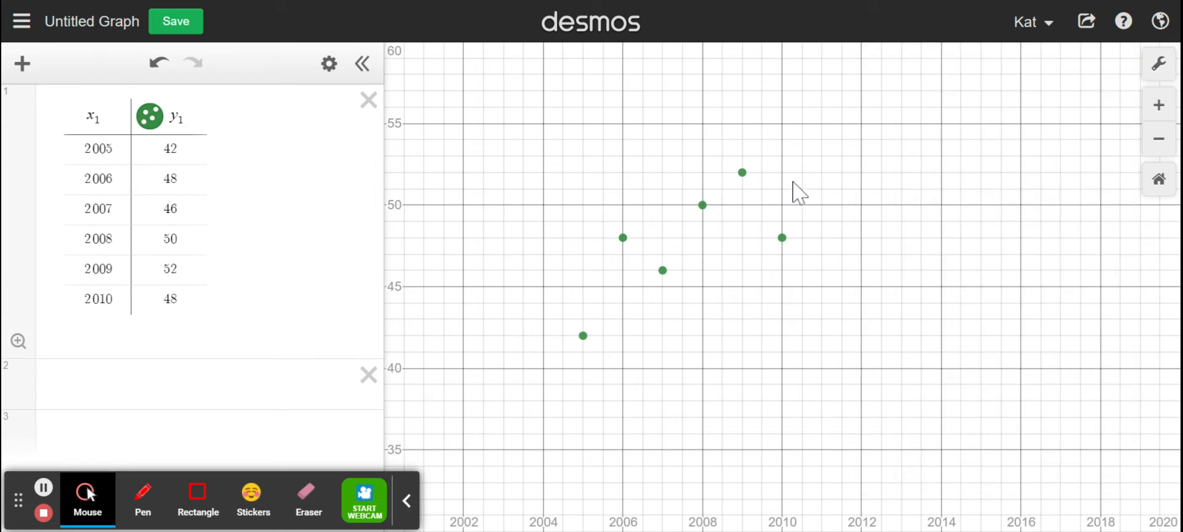
click(372, 510)
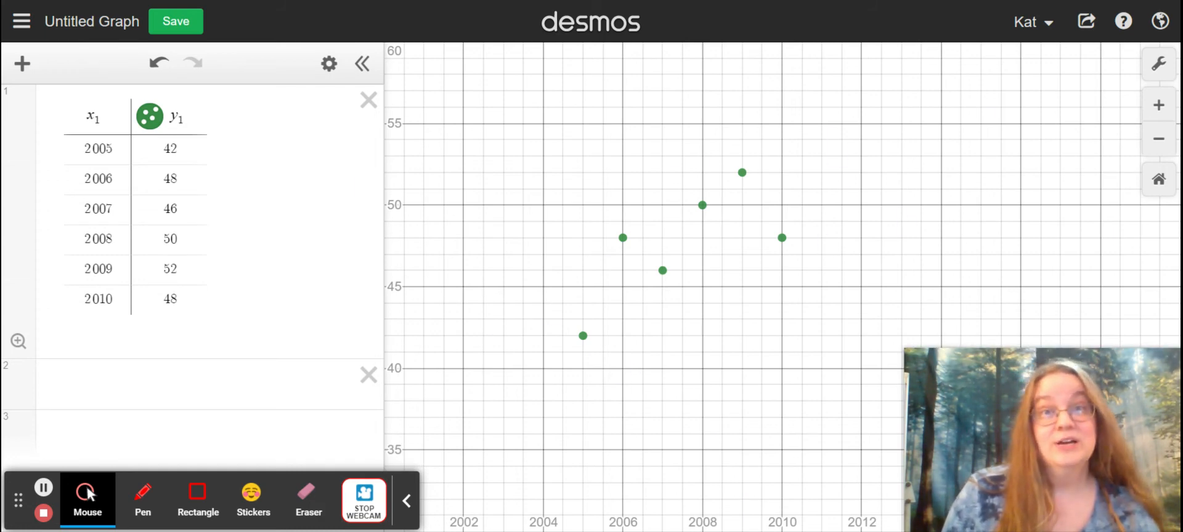
Step: Enter the linear regression y₁ ~ mx₁ + b in the empty expression line below the table
click(197, 384)
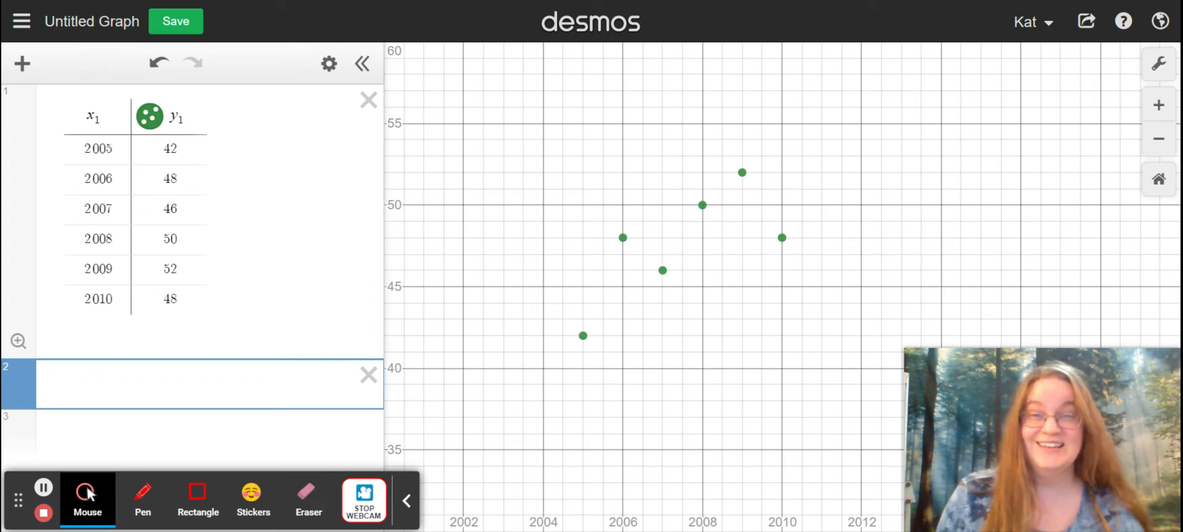
text(y)
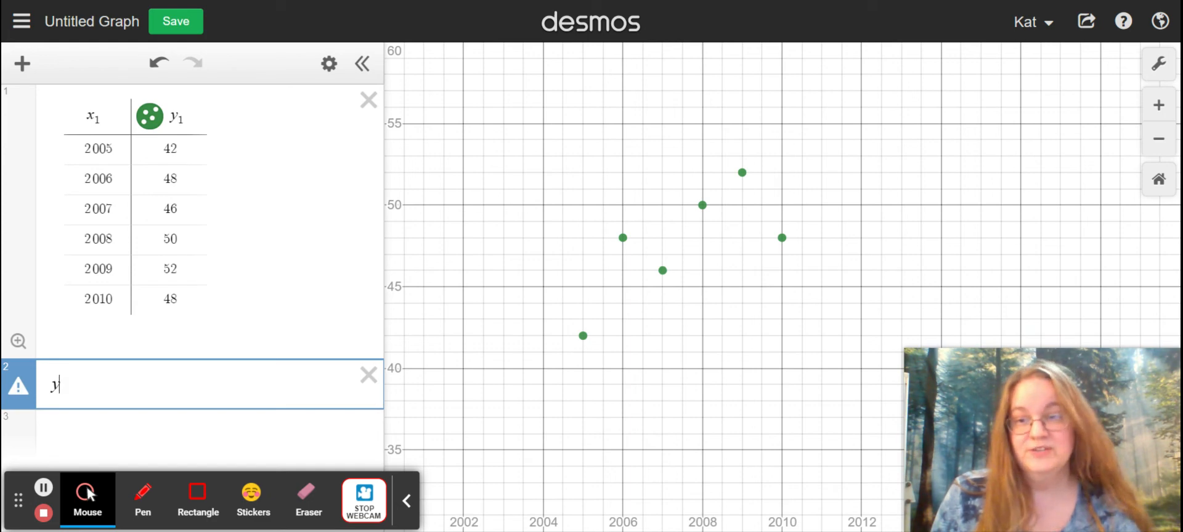
text(_)
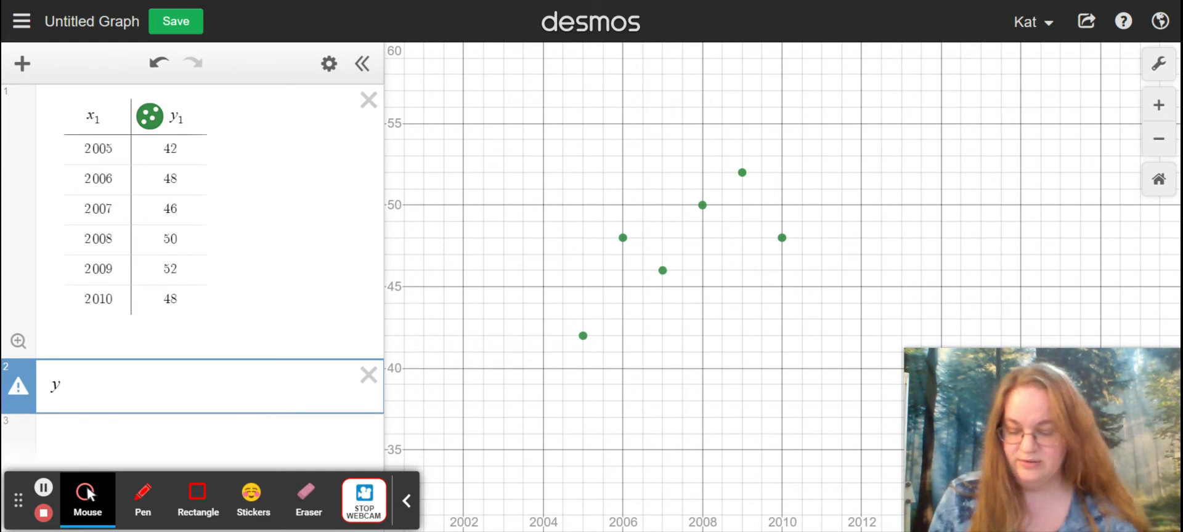
text(1)
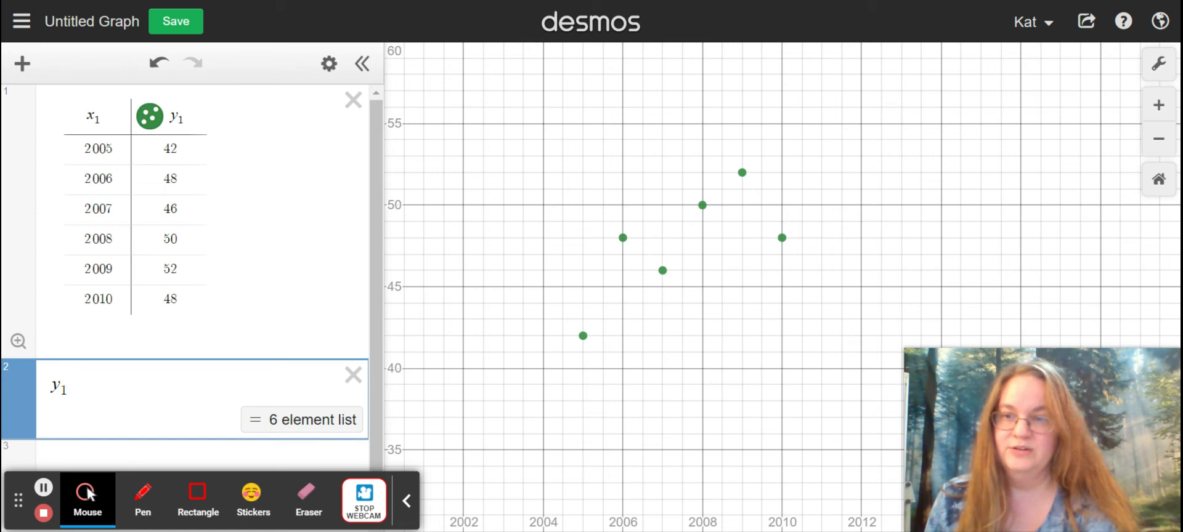
text(~)
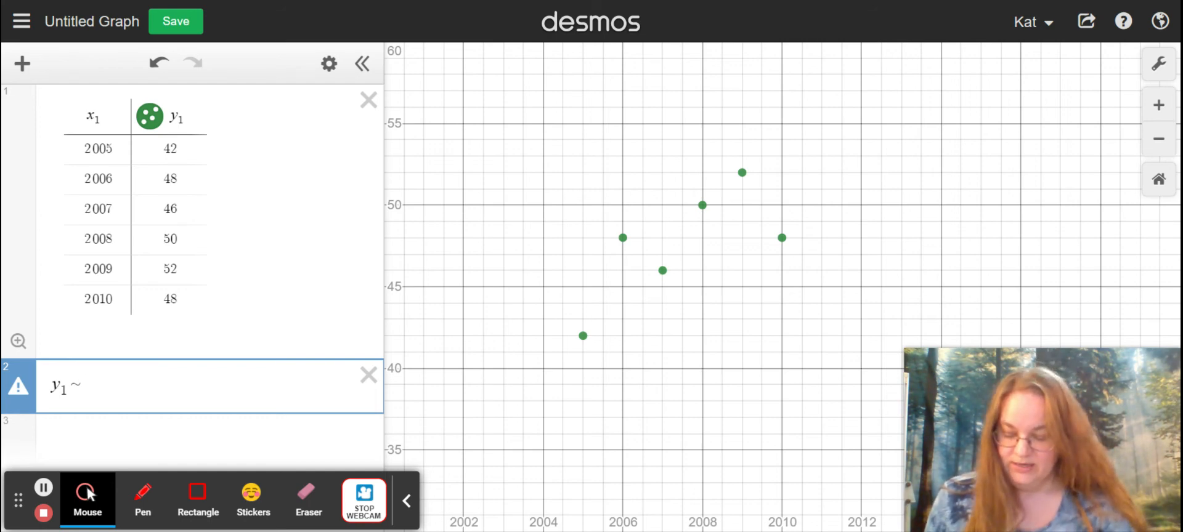
text(m)
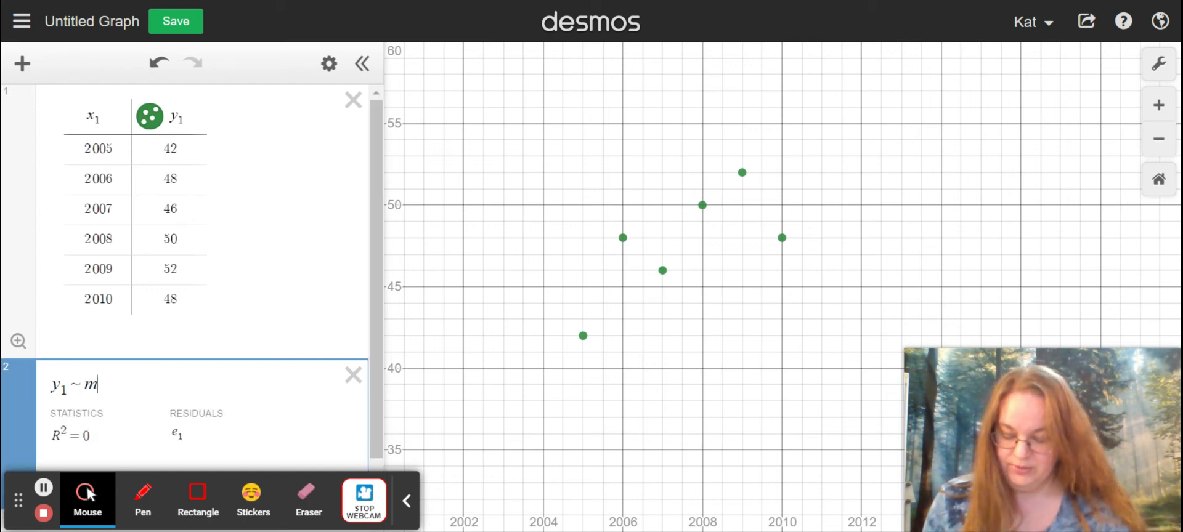
text(x)
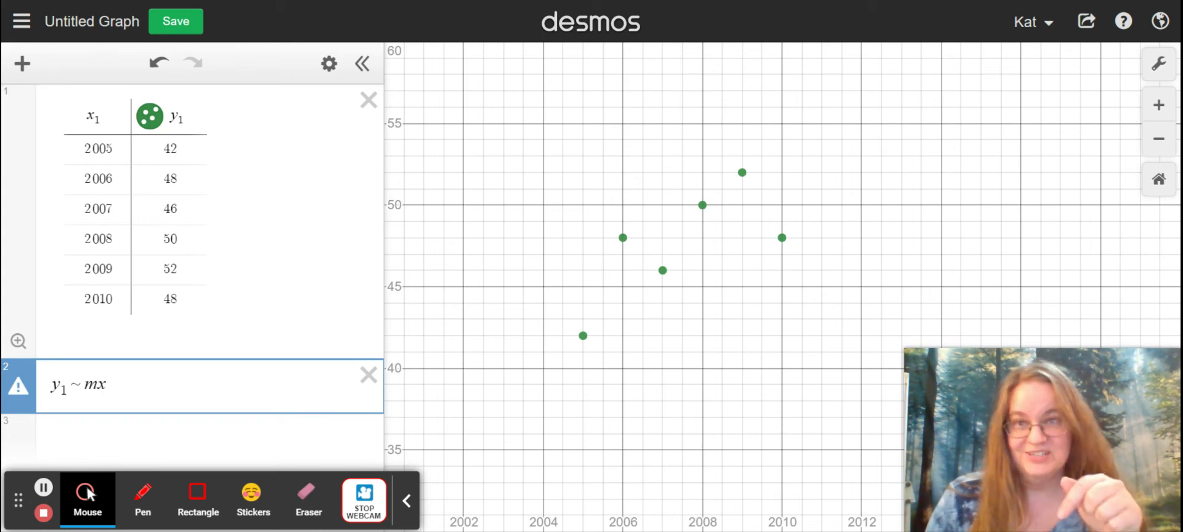
text(1)
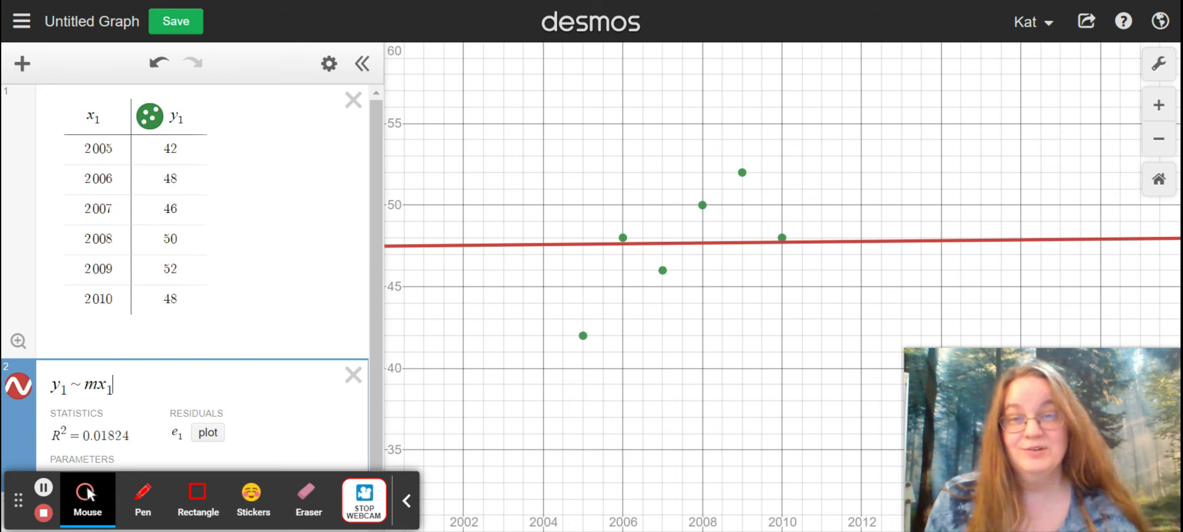
text(+b)
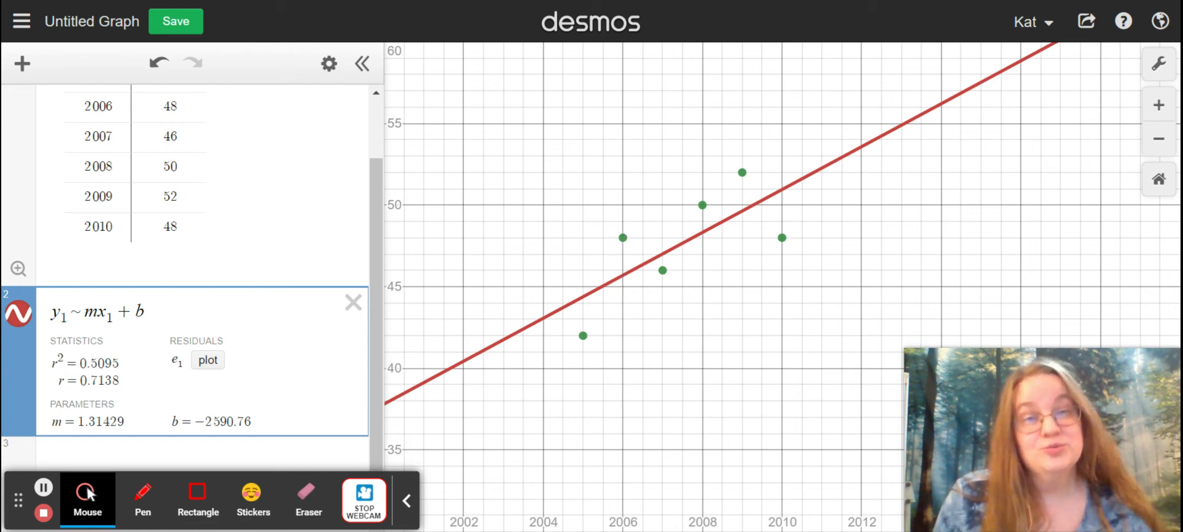
Step: Plot the regression's residuals e₁ and bring their new column in the data table into view
click(211, 362)
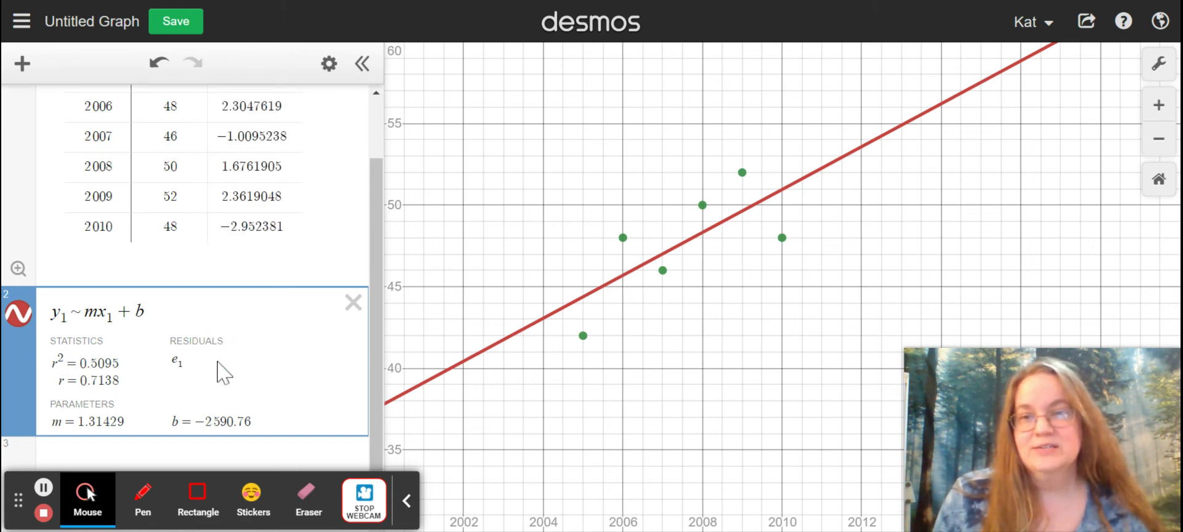
scroll(244, 209, up, 2)
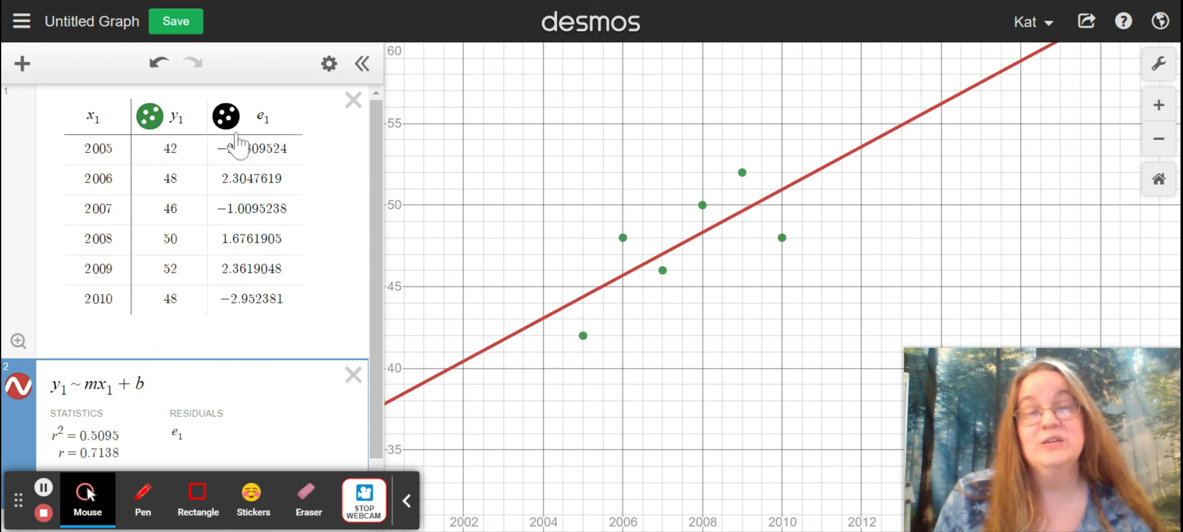